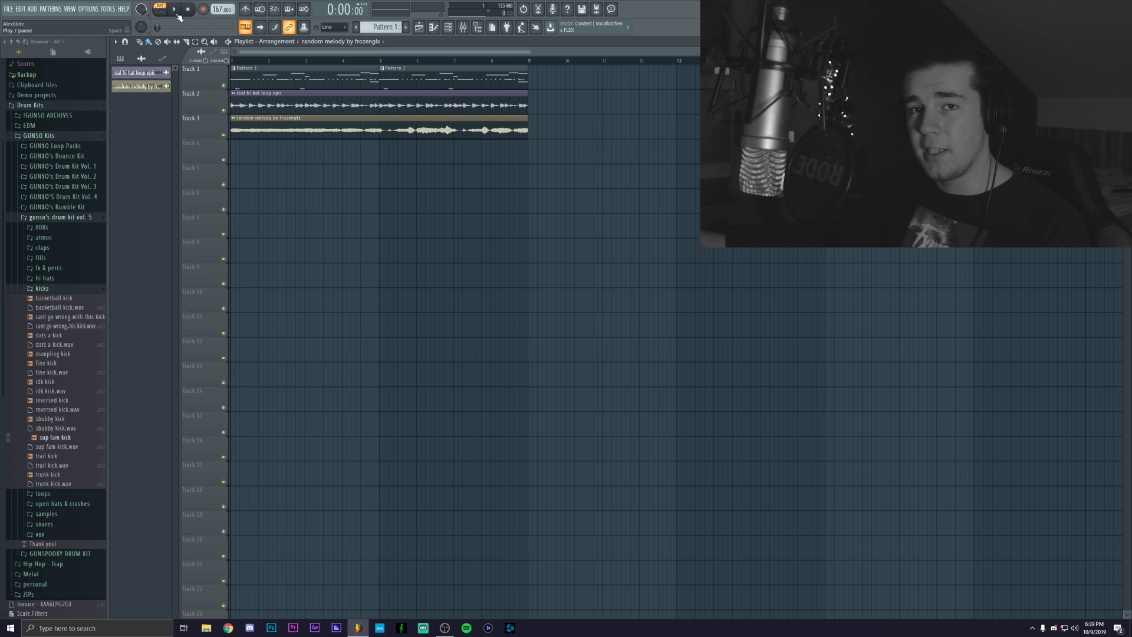
Step: Play the arrangement through, then show the channel rack alongside the mixer
{"action": "left_click", "coordinate": [175, 9]}
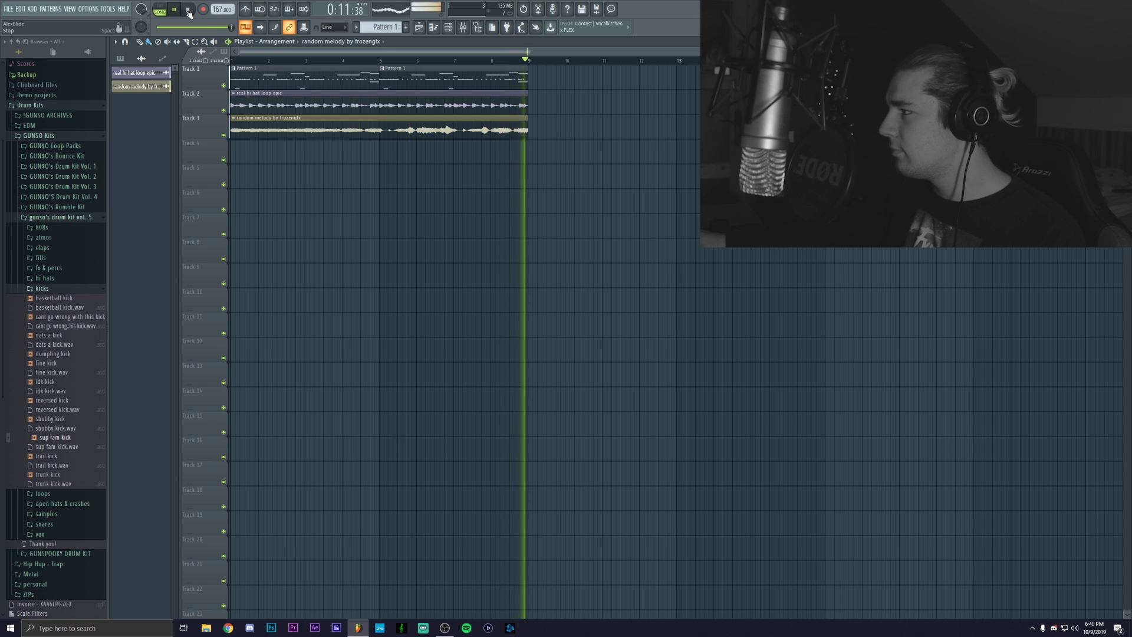
{"action": "left_click", "coordinate": [188, 10]}
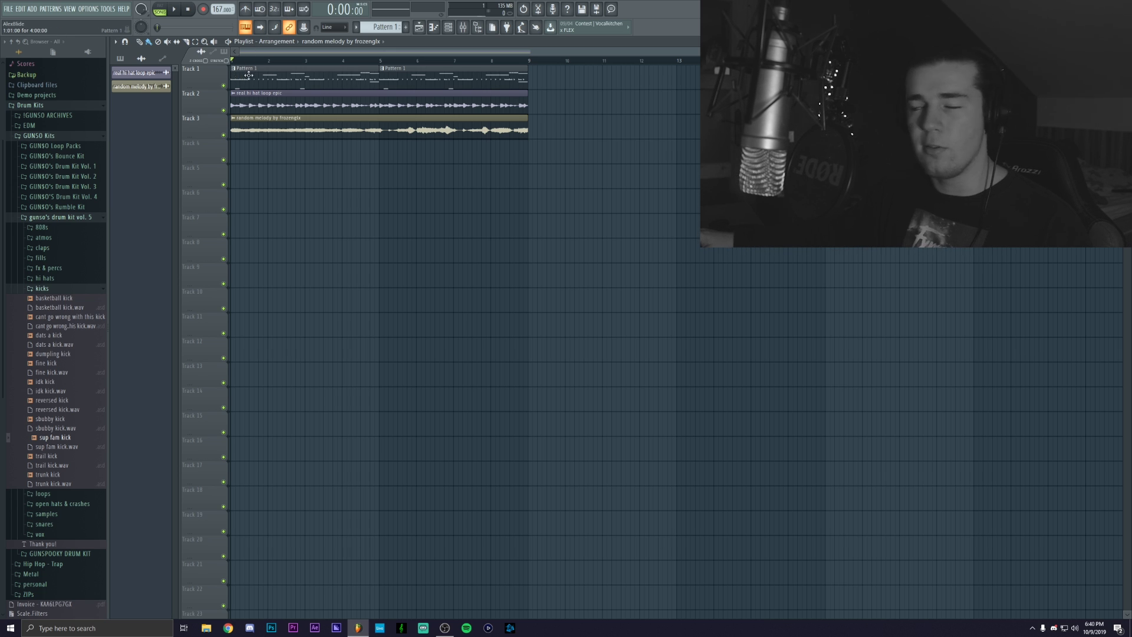
{"action": "key", "text": "F6"}
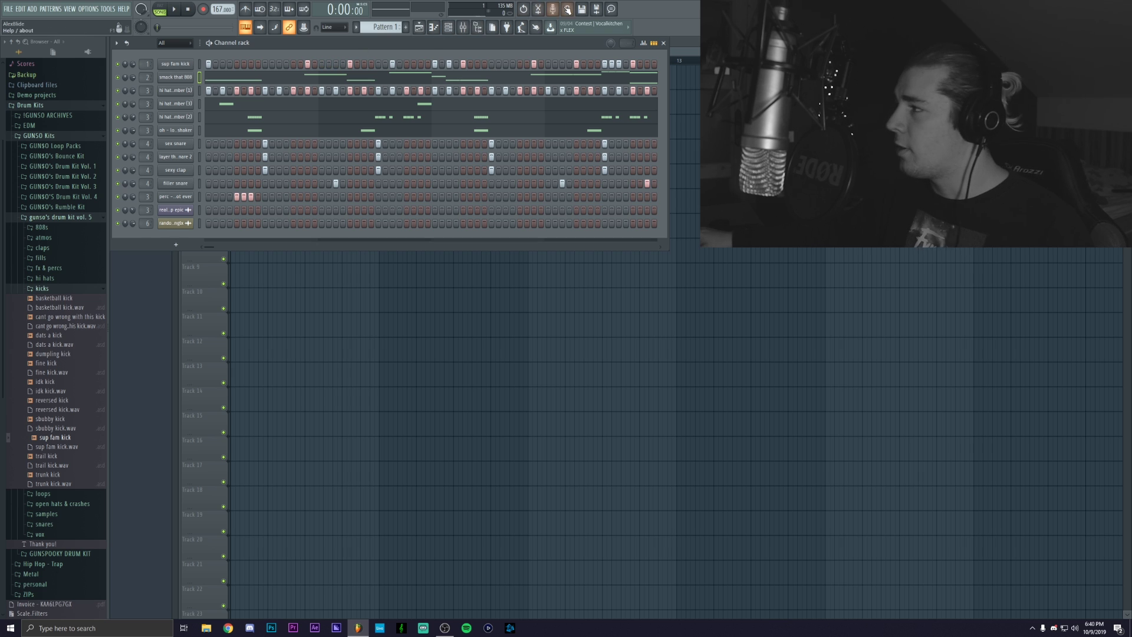
{"action": "left_click", "coordinate": [463, 30]}
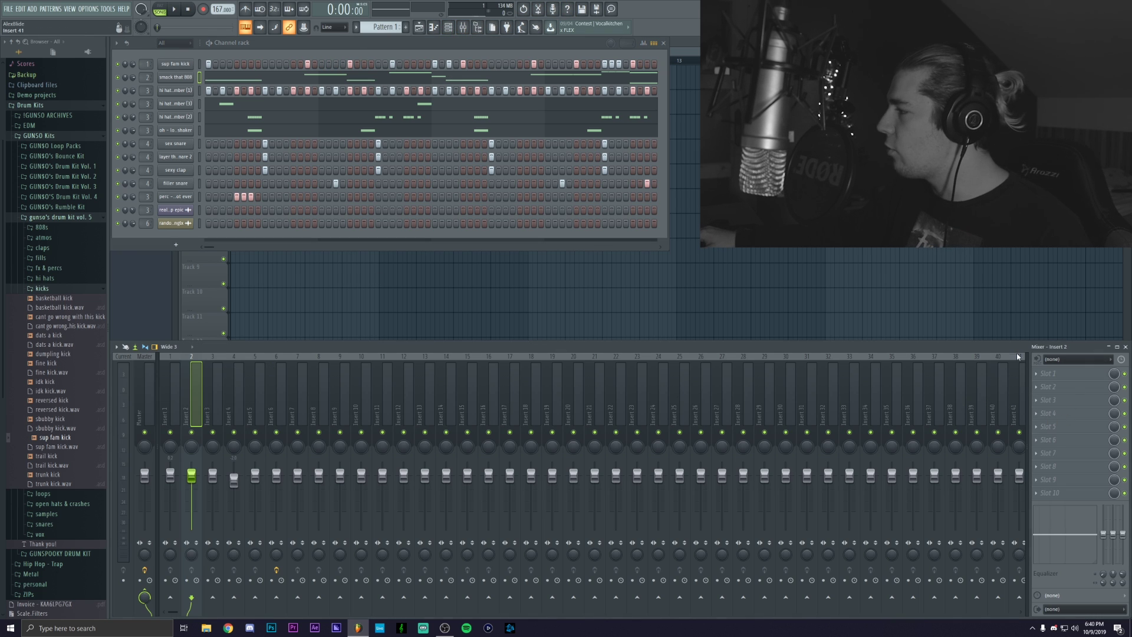
Step: Clone the smack that 808 channel, routed to mixer track 10
{"action": "right_click", "coordinate": [172, 80]}
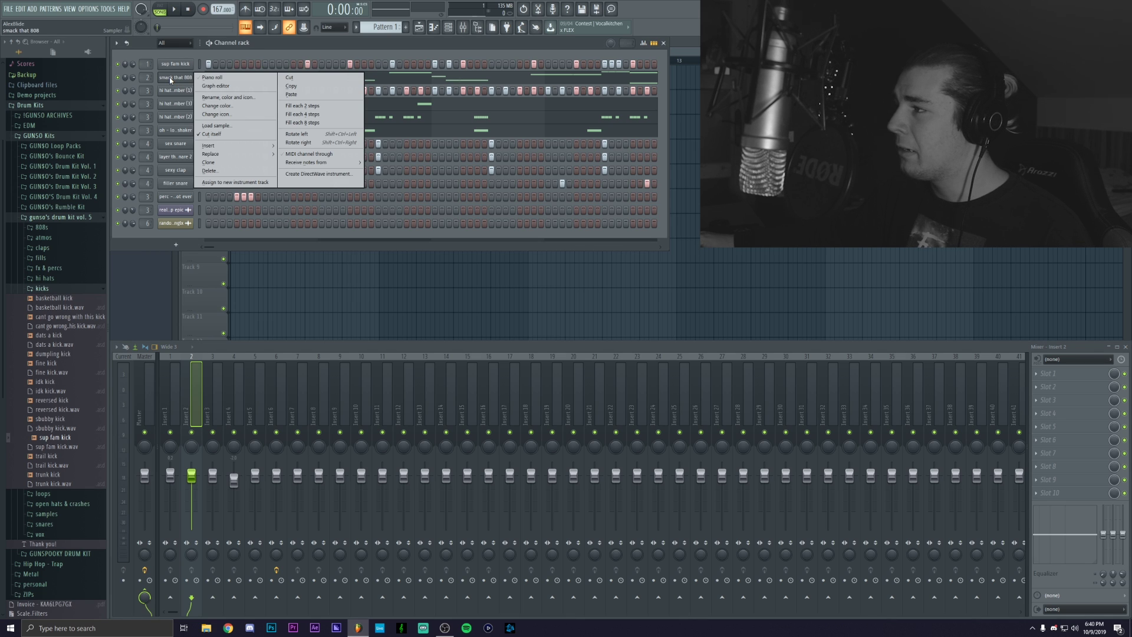
{"action": "left_click", "coordinate": [208, 162]}
{"action": "scroll", "coordinate": [148, 91], "scroll_direction": "up", "scroll_amount": 8}
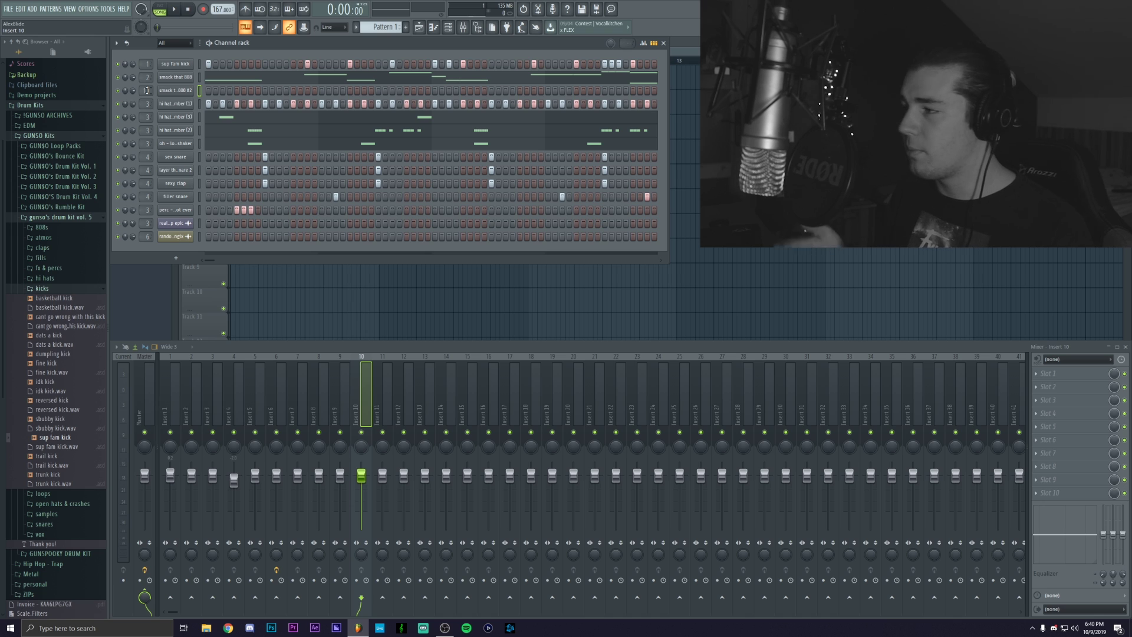
Step: Copy the original 808's notes into the clone and play both to compare
{"action": "right_click", "coordinate": [176, 81]}
{"action": "left_click", "coordinate": [223, 93]}
{"action": "right_click", "coordinate": [175, 91]}
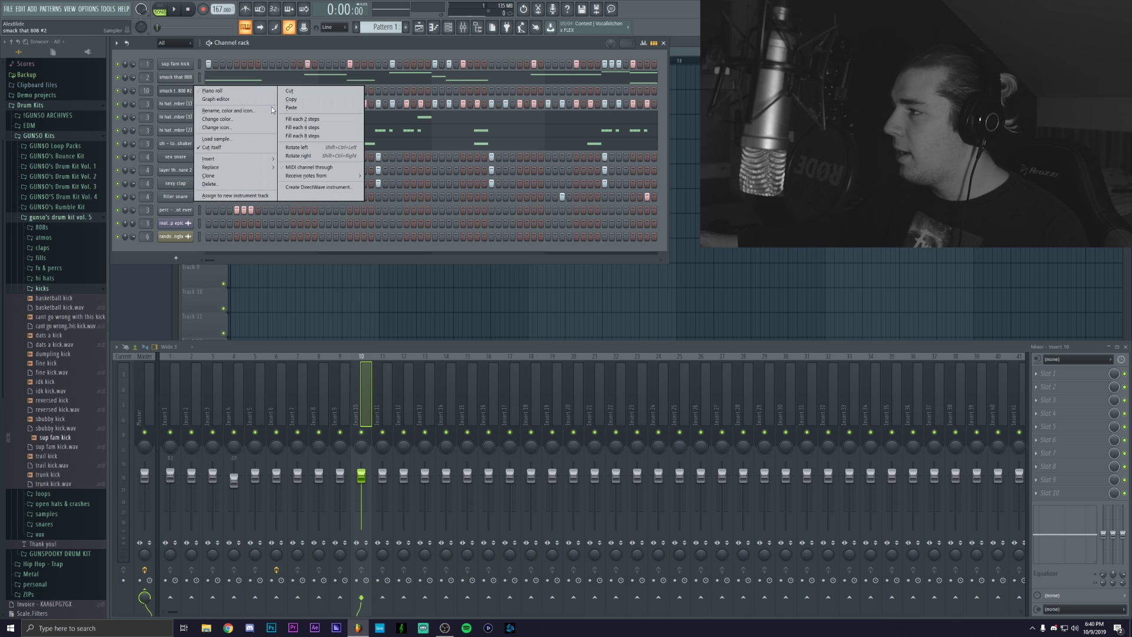
{"action": "left_click", "coordinate": [286, 102]}
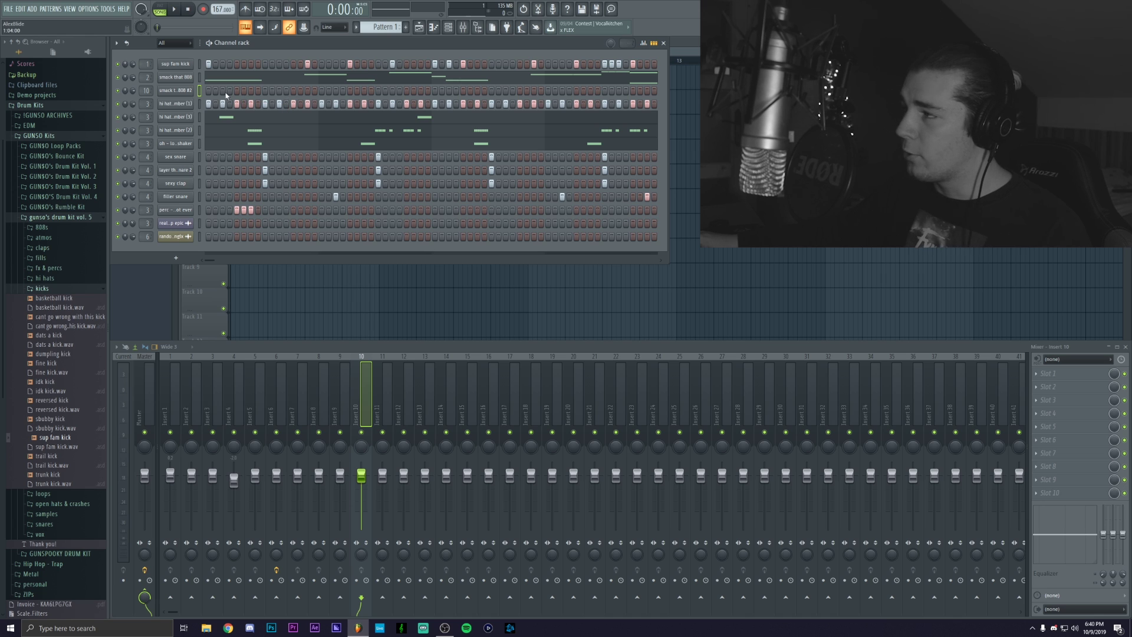
{"action": "right_click", "coordinate": [175, 91]}
{"action": "left_click", "coordinate": [287, 107]}
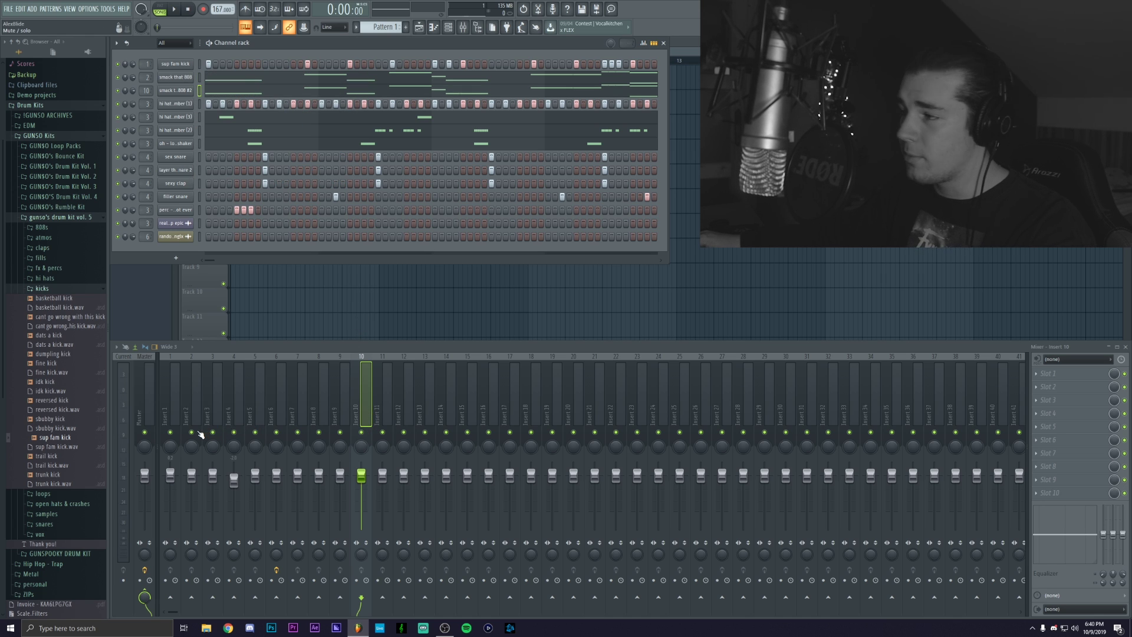
{"action": "key", "text": "space"}
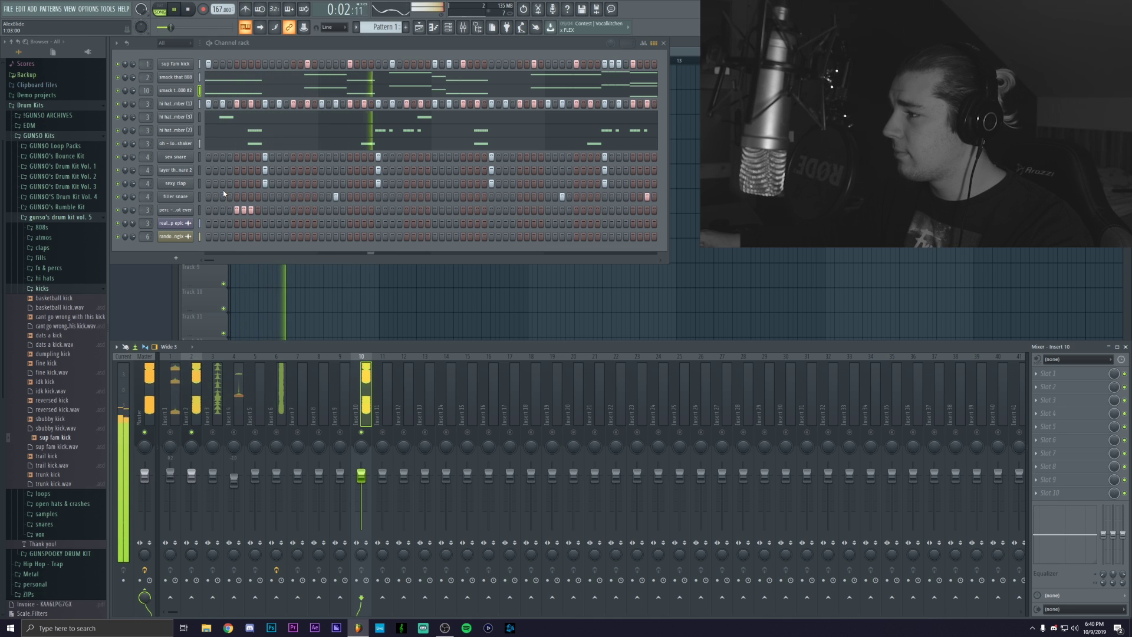
{"action": "key", "text": "space"}
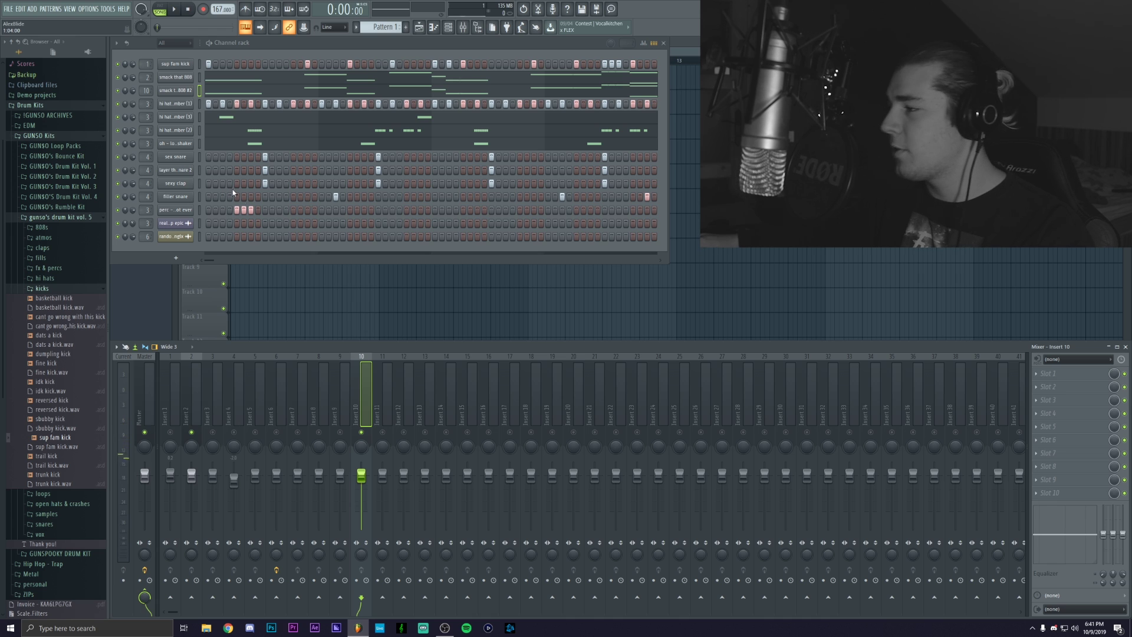
Step: Load Fruity Parametric EQ 2 on insert 2, pull the low-pass to about 803 Hz, and audition
{"action": "left_click", "coordinate": [189, 402]}
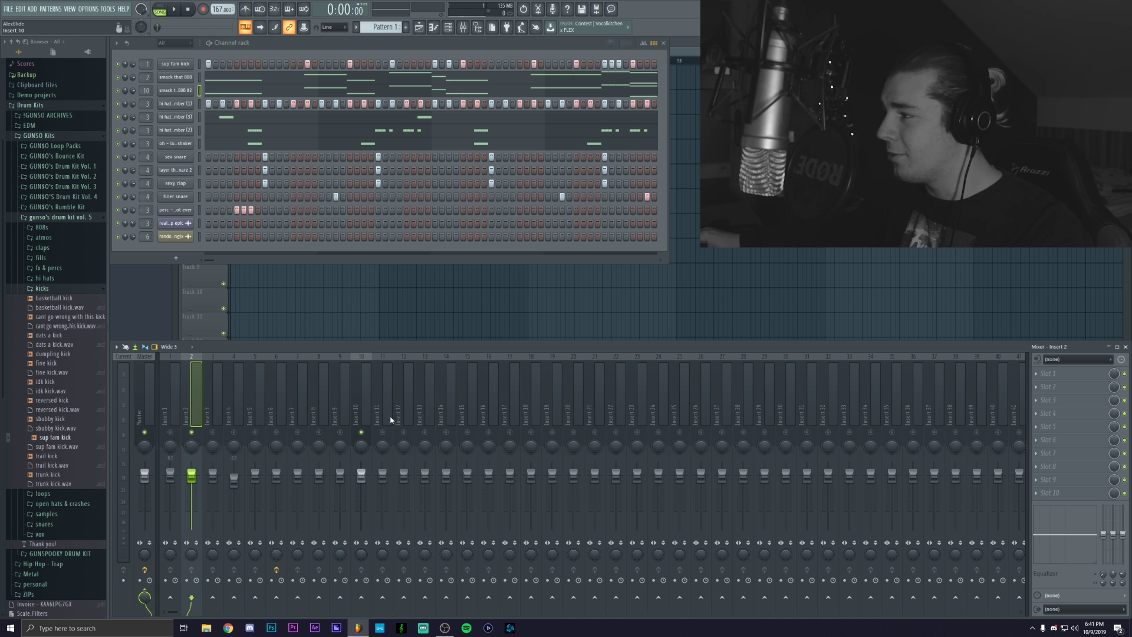
{"action": "left_click", "coordinate": [1036, 373]}
{"action": "left_click", "coordinate": [933, 385]}
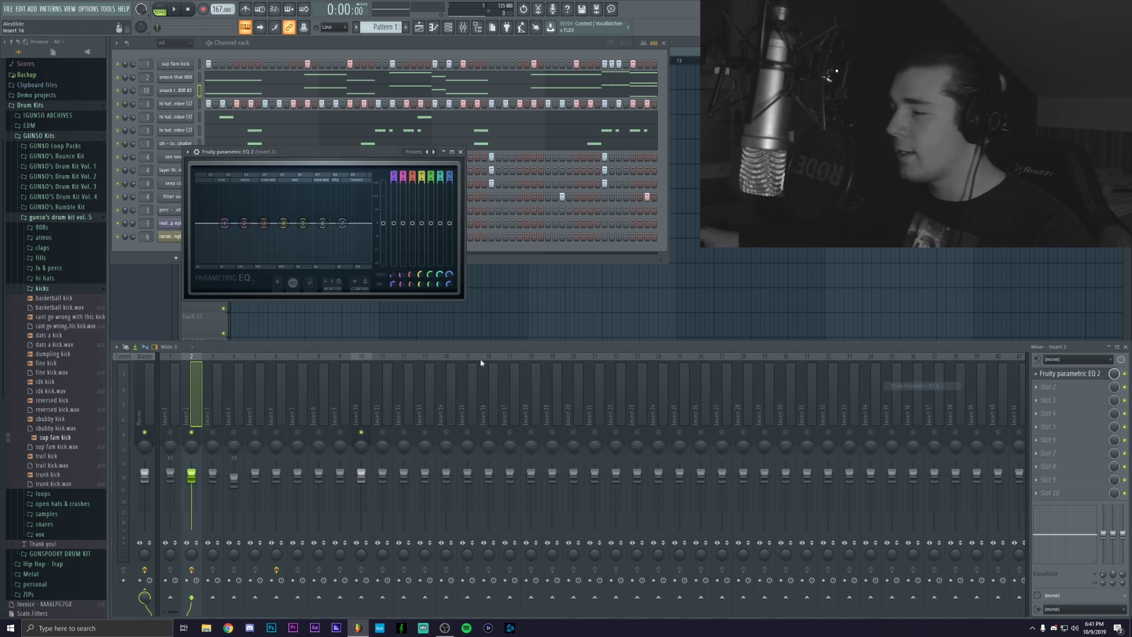
{"action": "scroll", "coordinate": [449, 174], "scroll_direction": "up", "scroll_amount": 3}
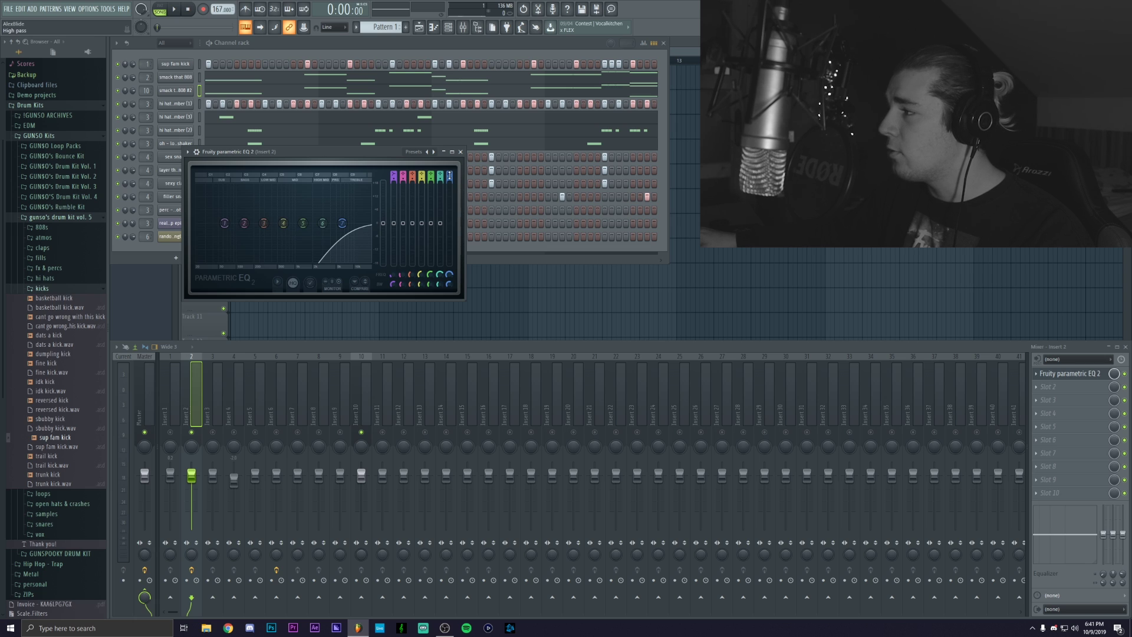
{"action": "scroll", "coordinate": [450, 177], "scroll_direction": "up", "scroll_amount": 1}
{"action": "scroll", "coordinate": [451, 174], "scroll_direction": "up", "scroll_amount": 1}
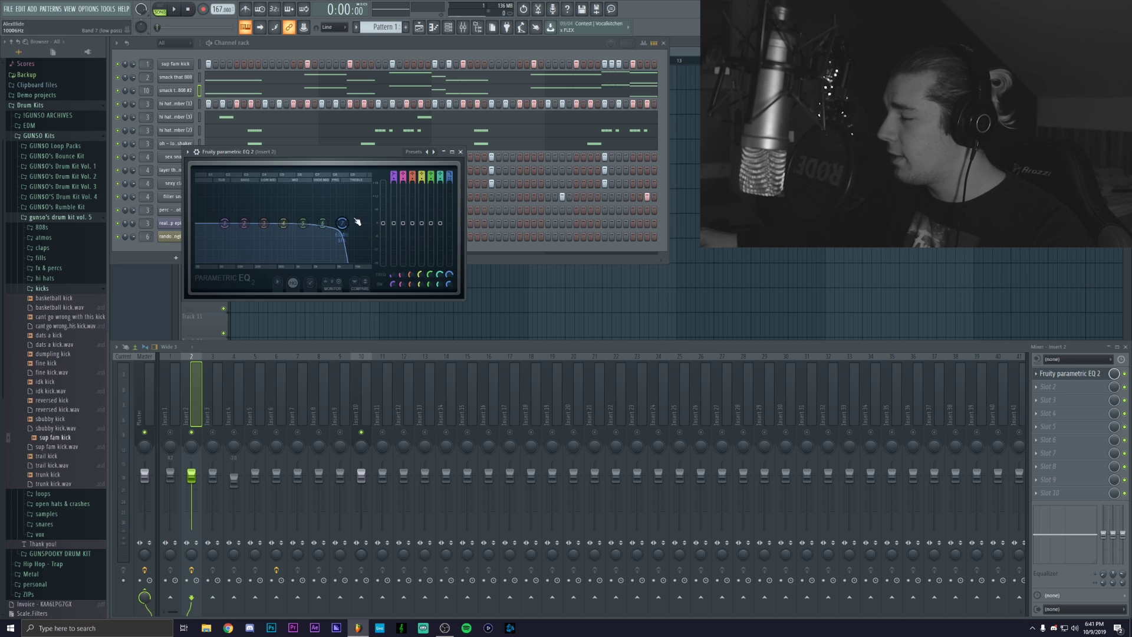
{"action": "left_click_drag", "start_coordinate": [342, 223], "coordinate": [289, 223]}
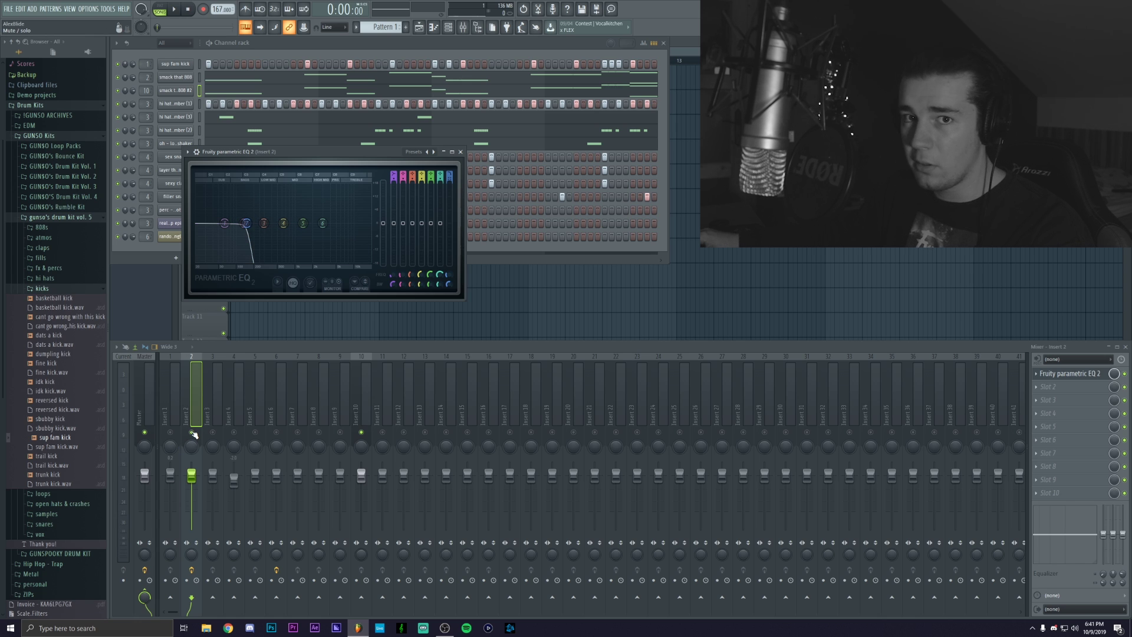
{"action": "key", "text": "space"}
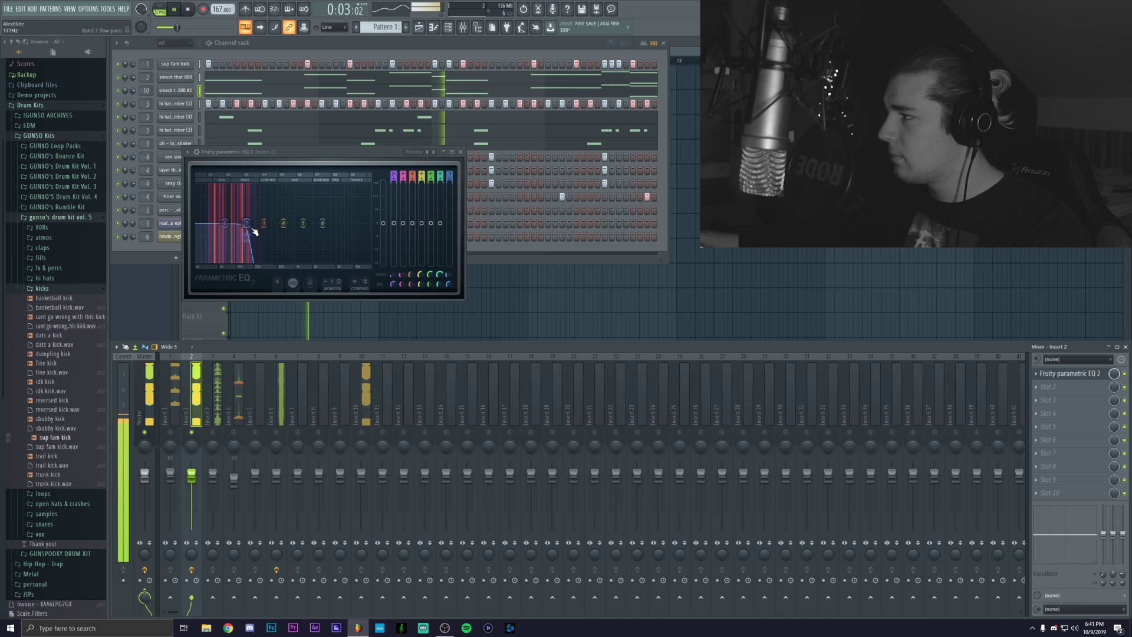
{"action": "key", "text": "space"}
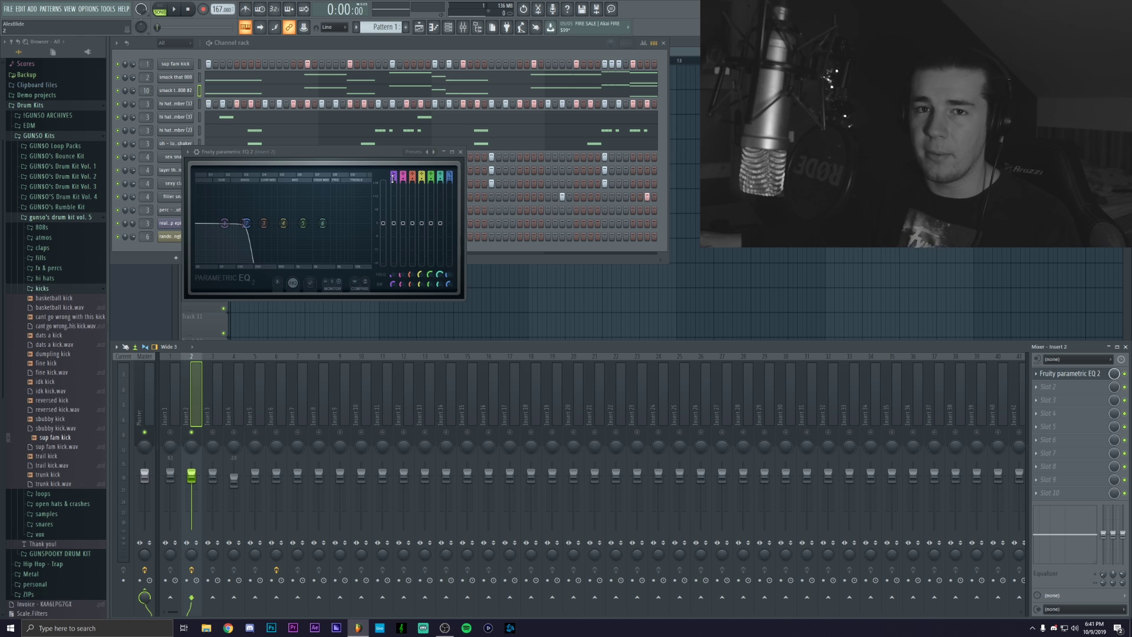
Step: On insert 10's Parametric EQ 2, make band 1 a high-pass near 121 Hz while auditioning
{"action": "left_click", "coordinate": [361, 401]}
{"action": "left_click_drag", "start_coordinate": [320, 158], "coordinate": [608, 157]}
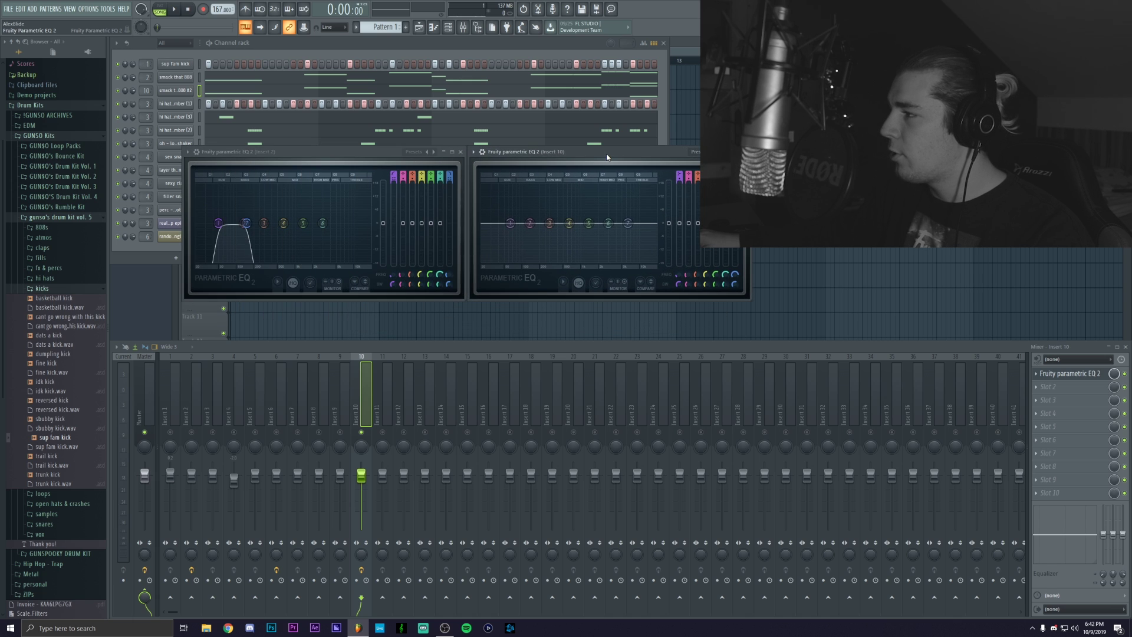
{"action": "left_click", "coordinate": [678, 174]}
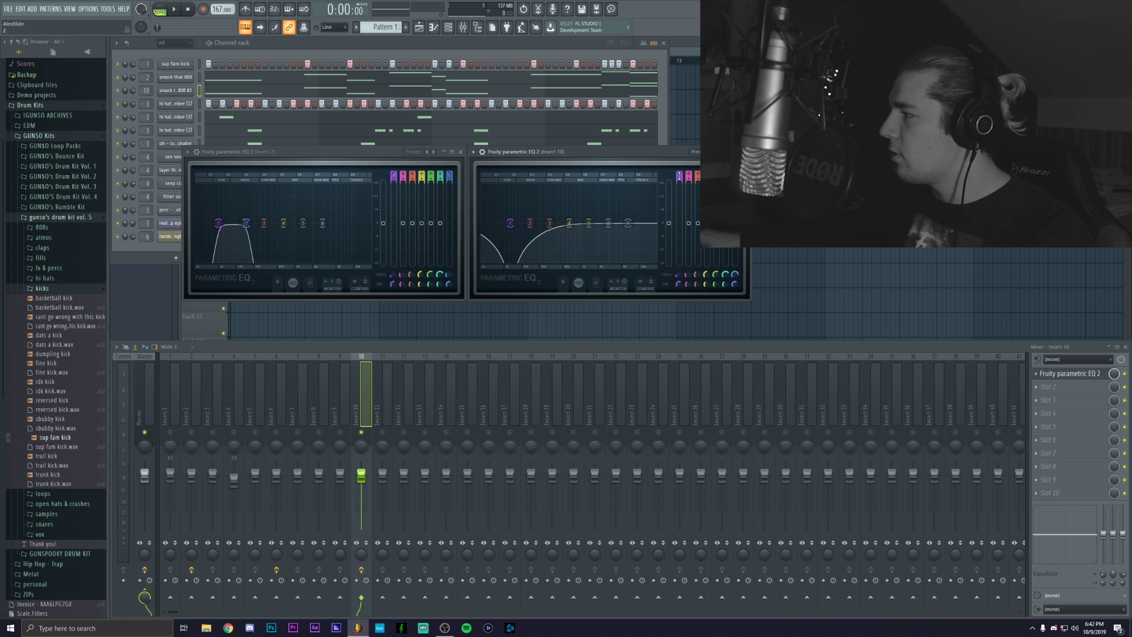
{"action": "key", "text": "space"}
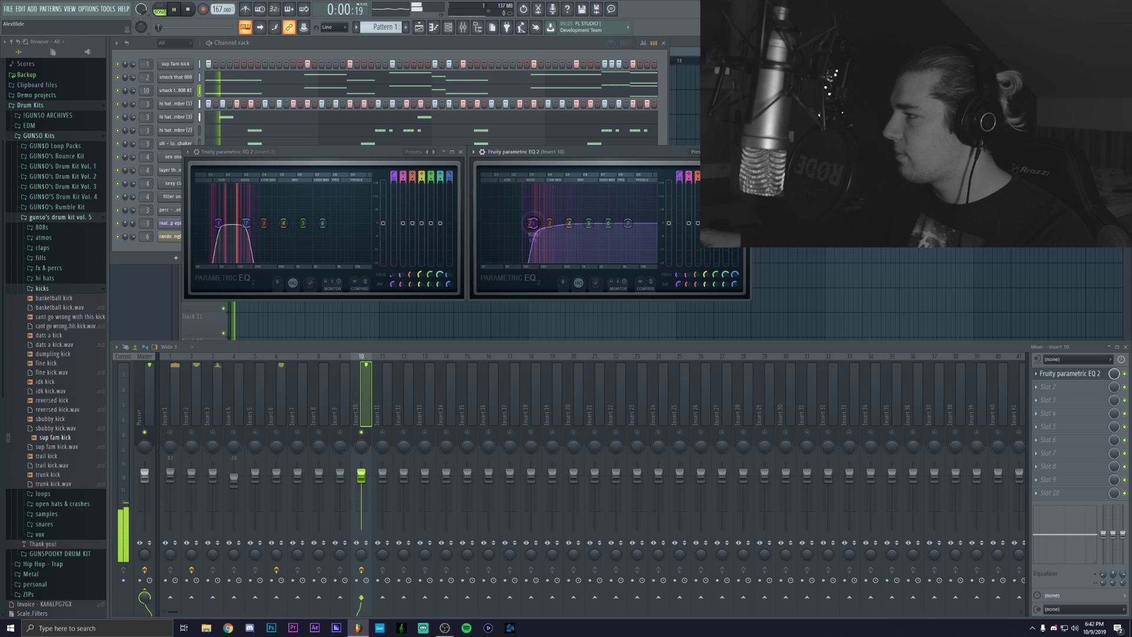
{"action": "left_click_drag", "start_coordinate": [533, 223], "coordinate": [547, 223]}
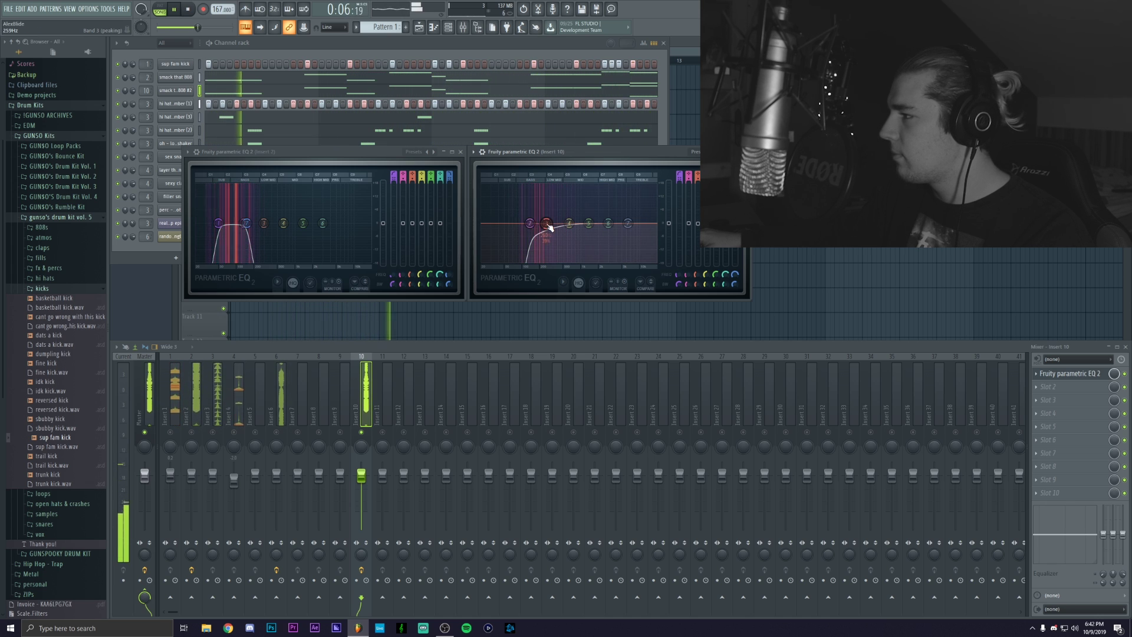
{"action": "key", "text": "space"}
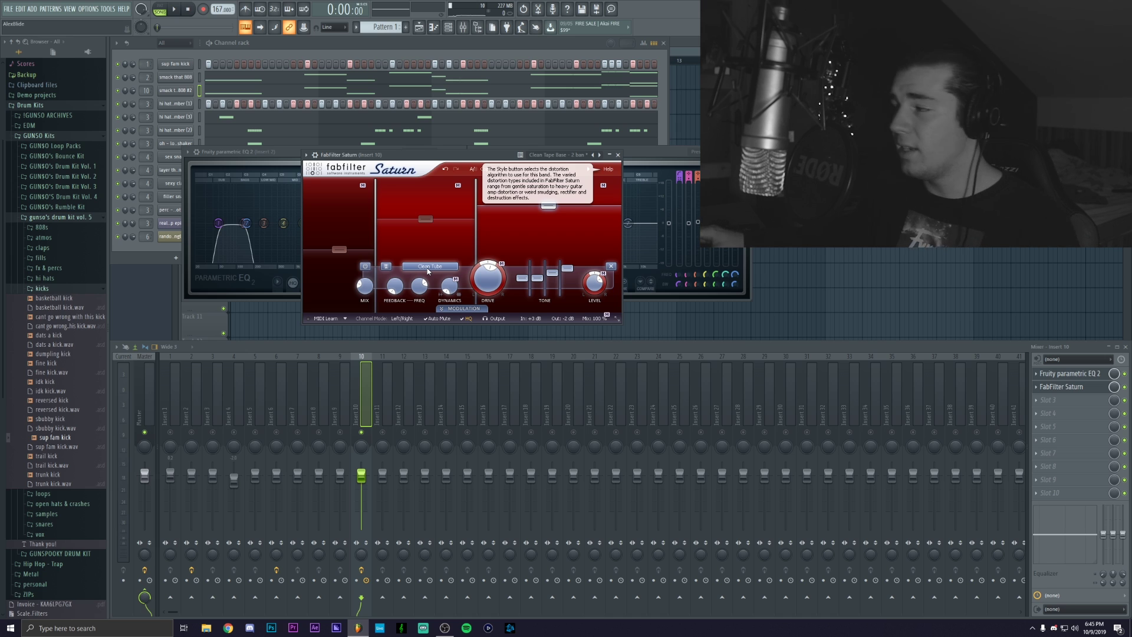
Step: Select Saturn's second band with Warm Tube style and audition the distortion
{"action": "left_click", "coordinate": [426, 227]}
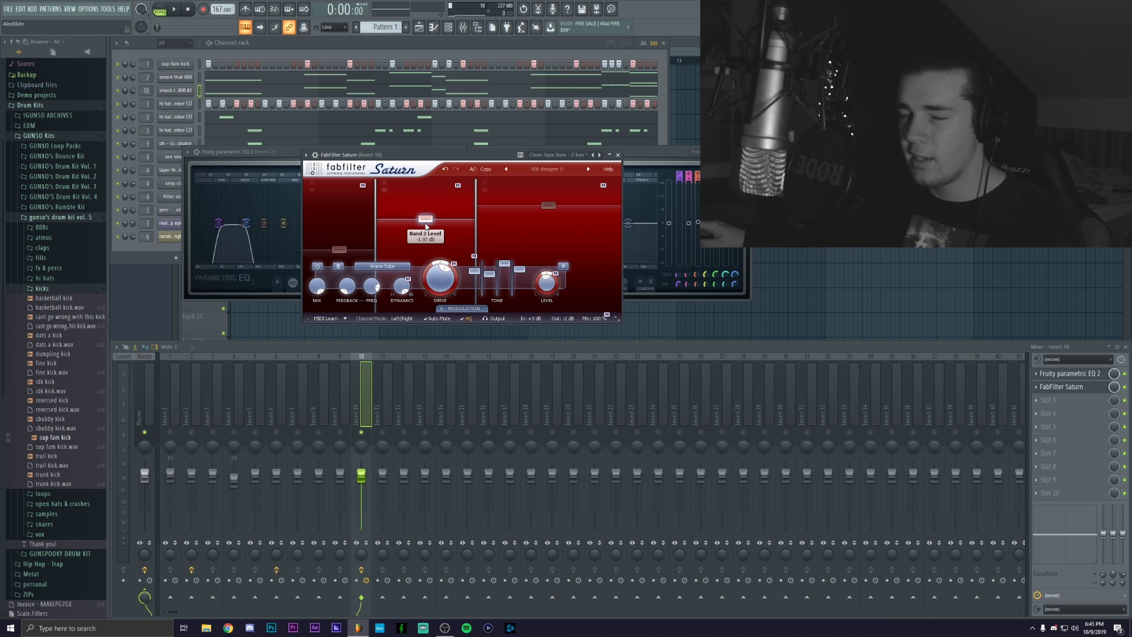
{"action": "left_click_drag", "start_coordinate": [451, 157], "coordinate": [462, 162]}
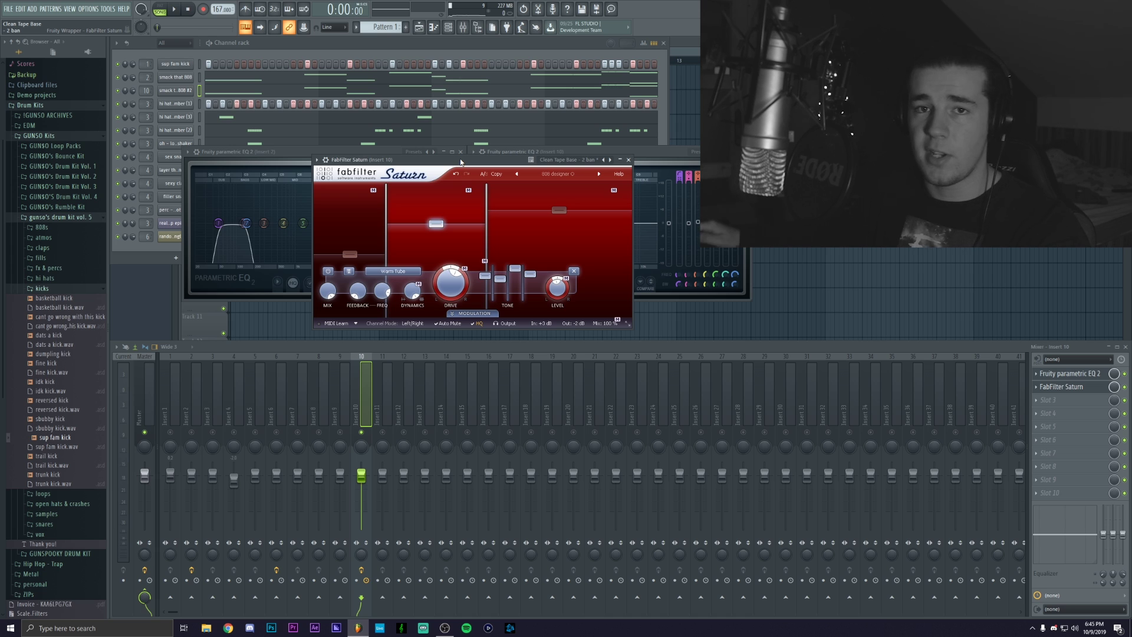
{"action": "key", "text": "space"}
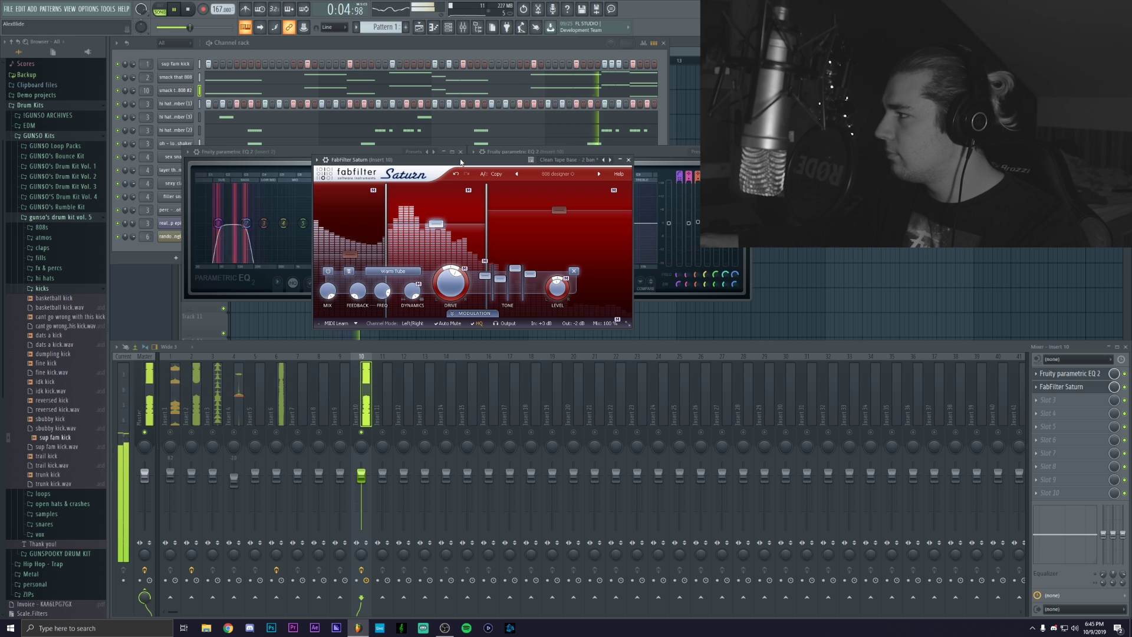
{"action": "key", "text": "space"}
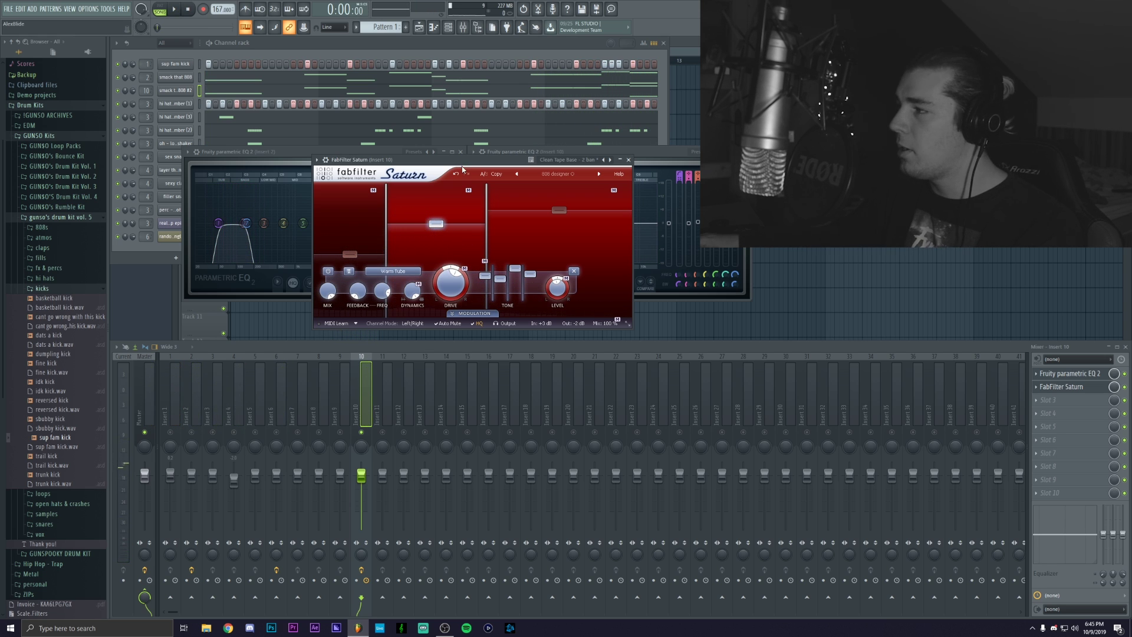
Step: Add Parametric EQ 2 in slot 3, high-passing at about 97 Hz with band 7 near 4836 Hz
{"action": "left_click", "coordinate": [1047, 406]}
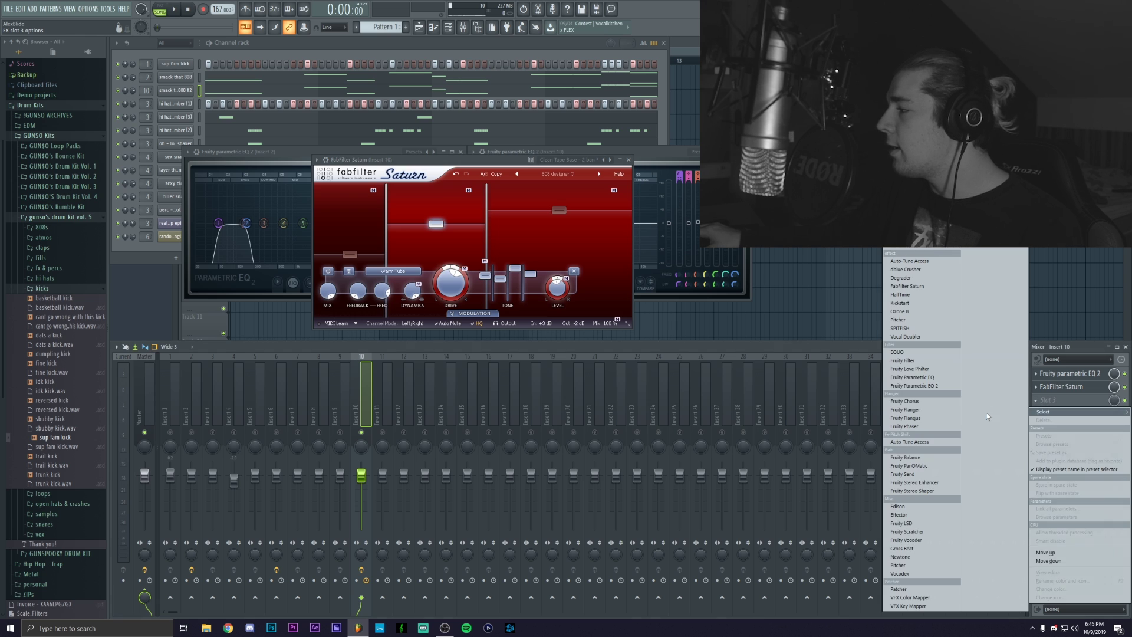
{"action": "left_click", "coordinate": [947, 387]}
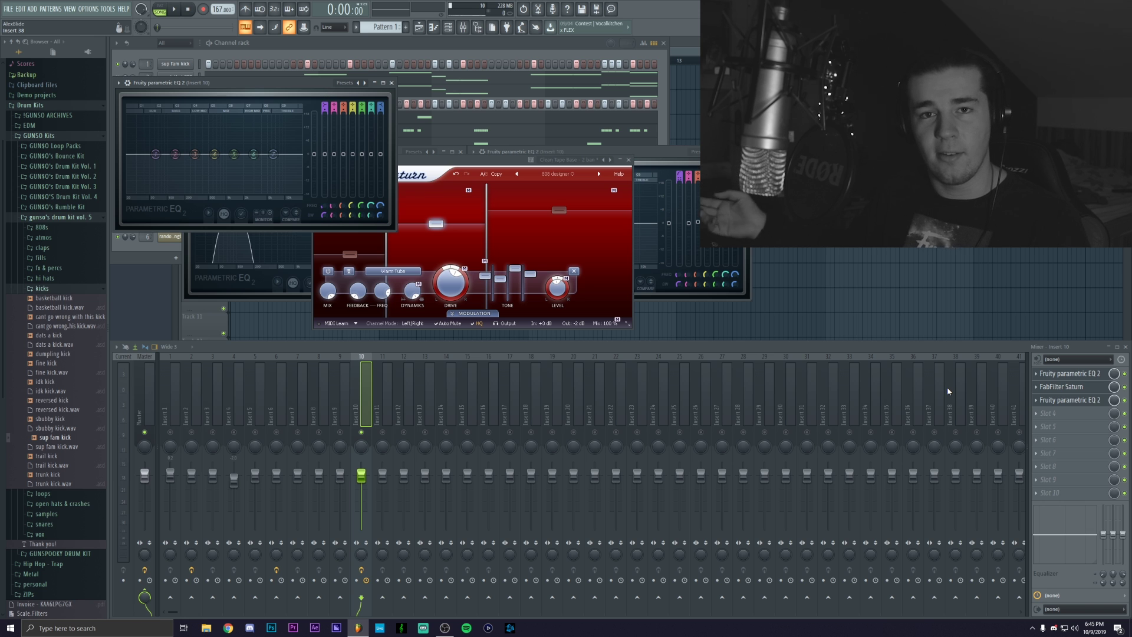
{"action": "key", "text": "space"}
{"action": "left_click_drag", "start_coordinate": [155, 154], "coordinate": [189, 154]}
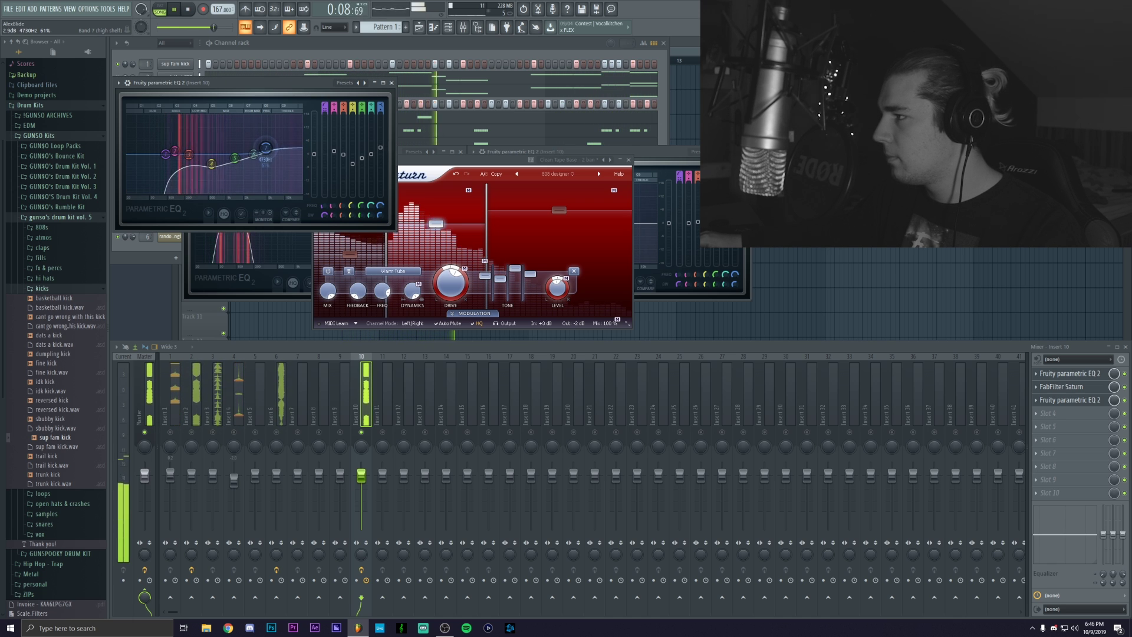
{"action": "left_click_drag", "start_coordinate": [266, 148], "coordinate": [270, 154]}
{"action": "key", "text": "space"}
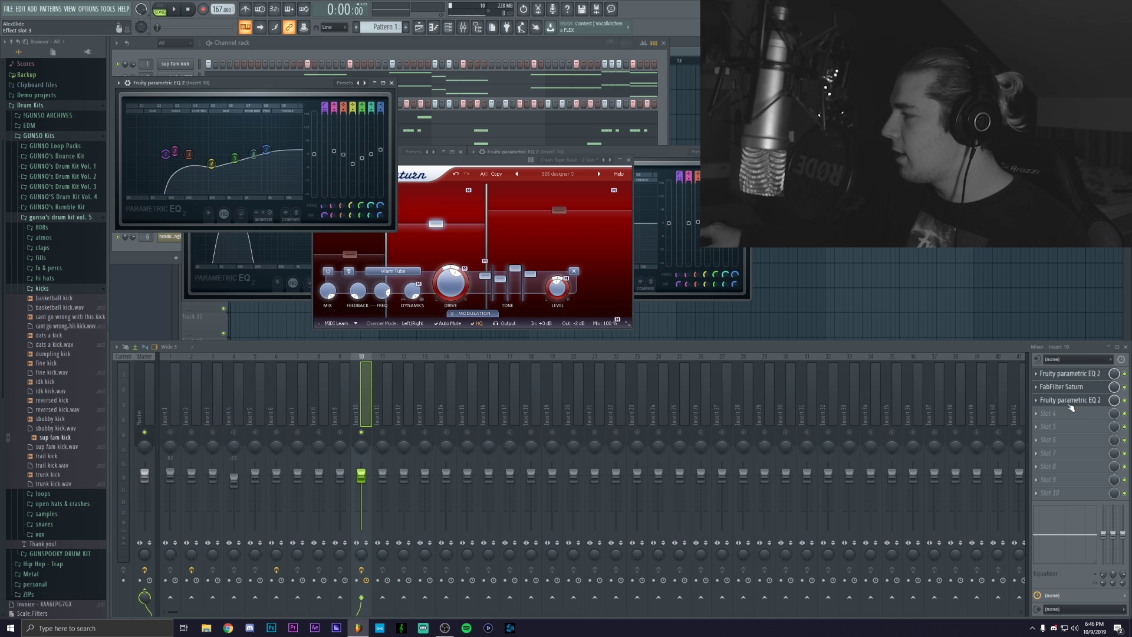
{"action": "left_click", "coordinate": [1054, 418]}
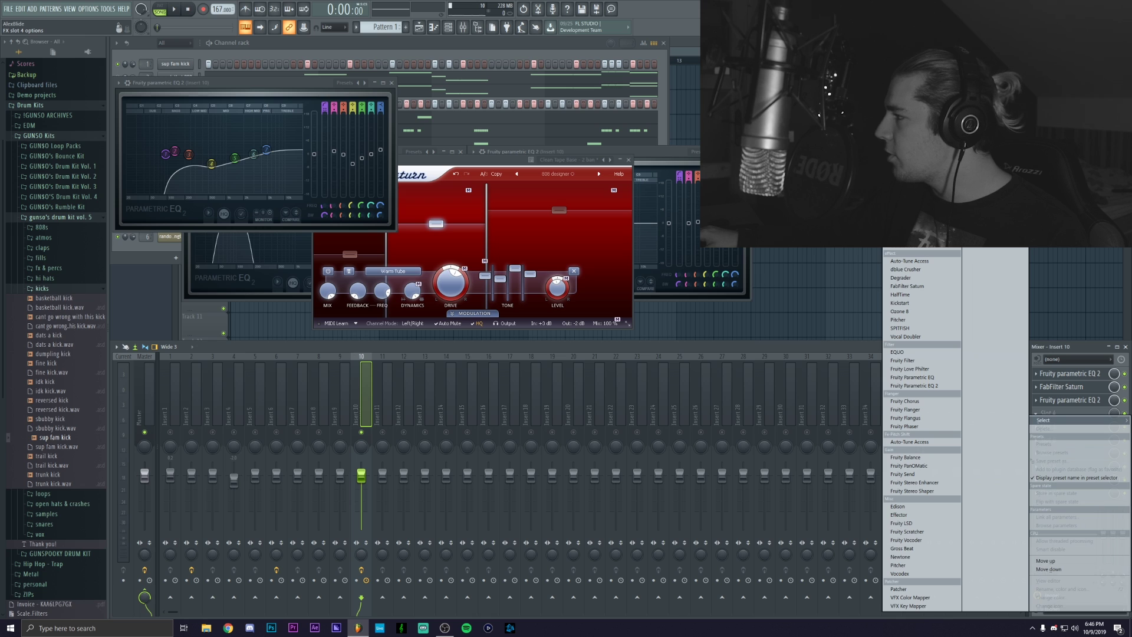
Step: Put Fruity Chorus in insert 10's fourth slot, audition it, then replay the pattern with the Channel rack in front
{"action": "left_click", "coordinate": [903, 401]}
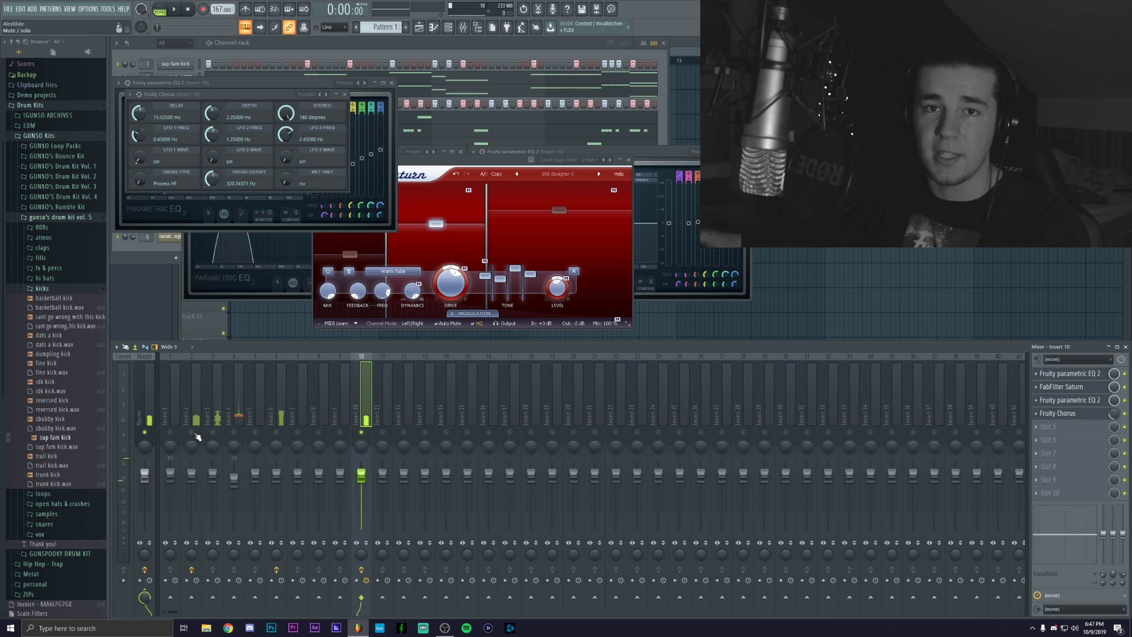
{"action": "key", "text": "space"}
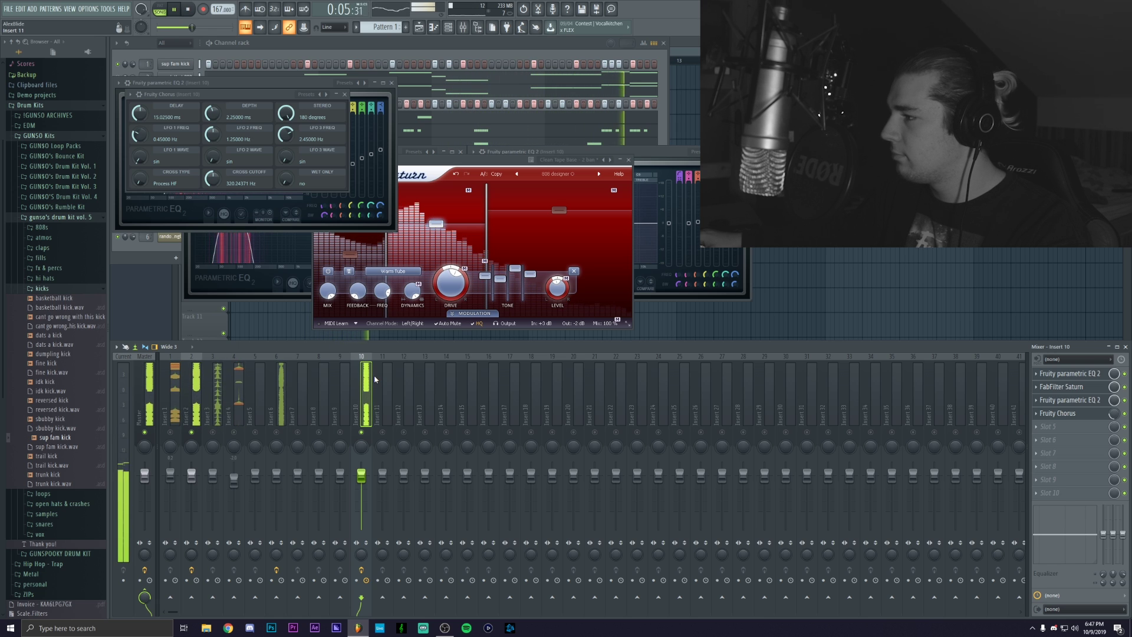
{"action": "key", "text": "space"}
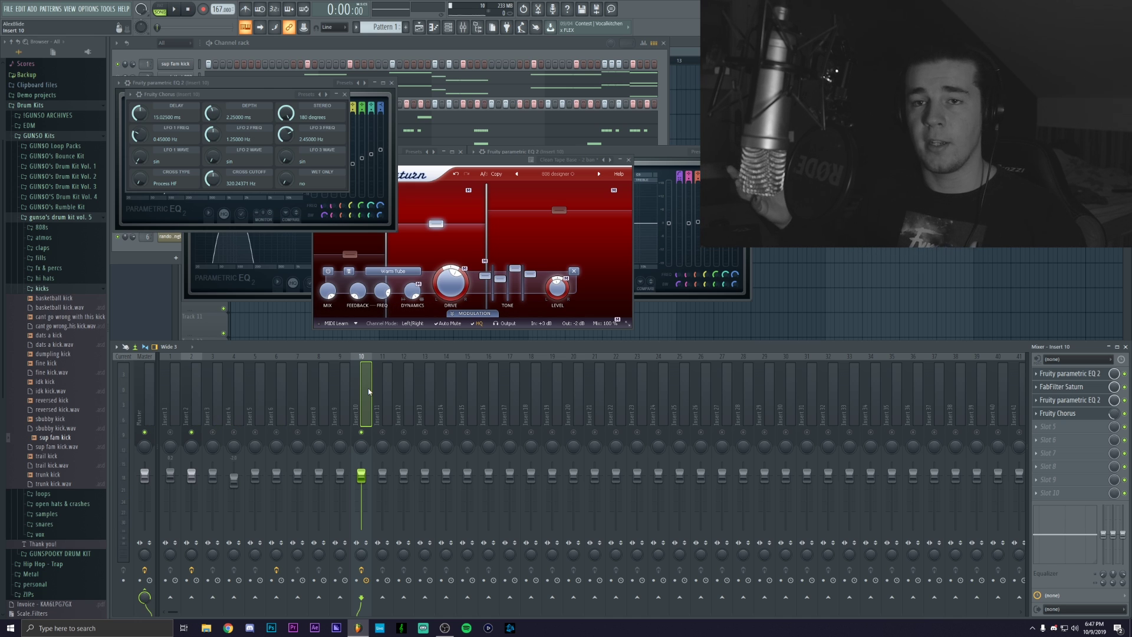
{"action": "key", "text": "F6"}
{"action": "key", "text": "space"}
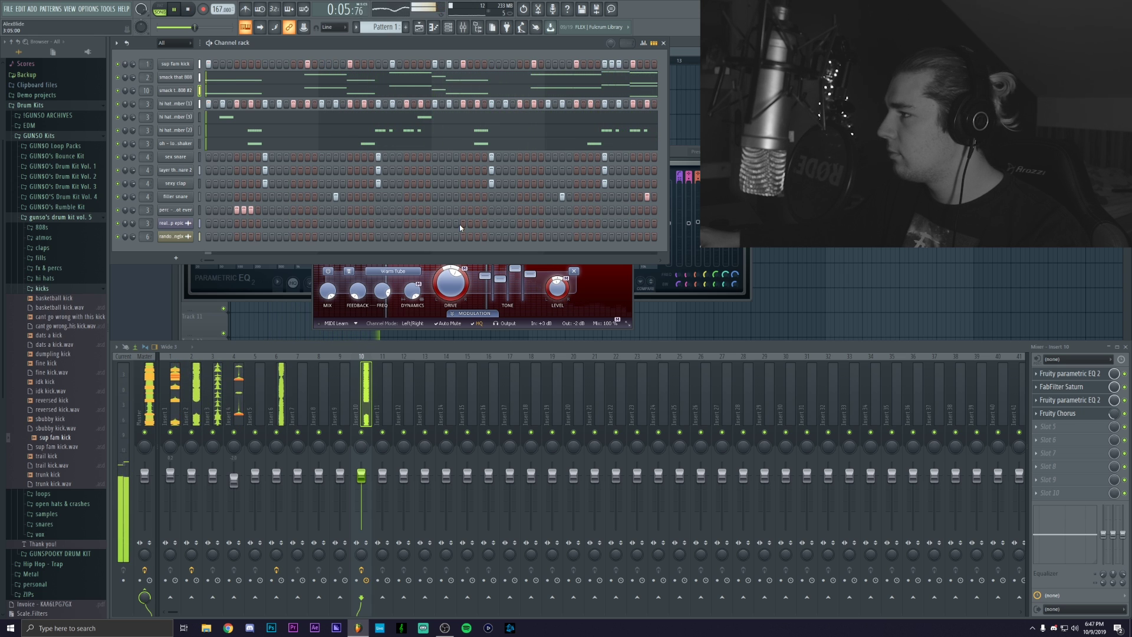
Step: Stop playback and bring the FabFilter Saturn window back in front
{"action": "key", "text": "space"}
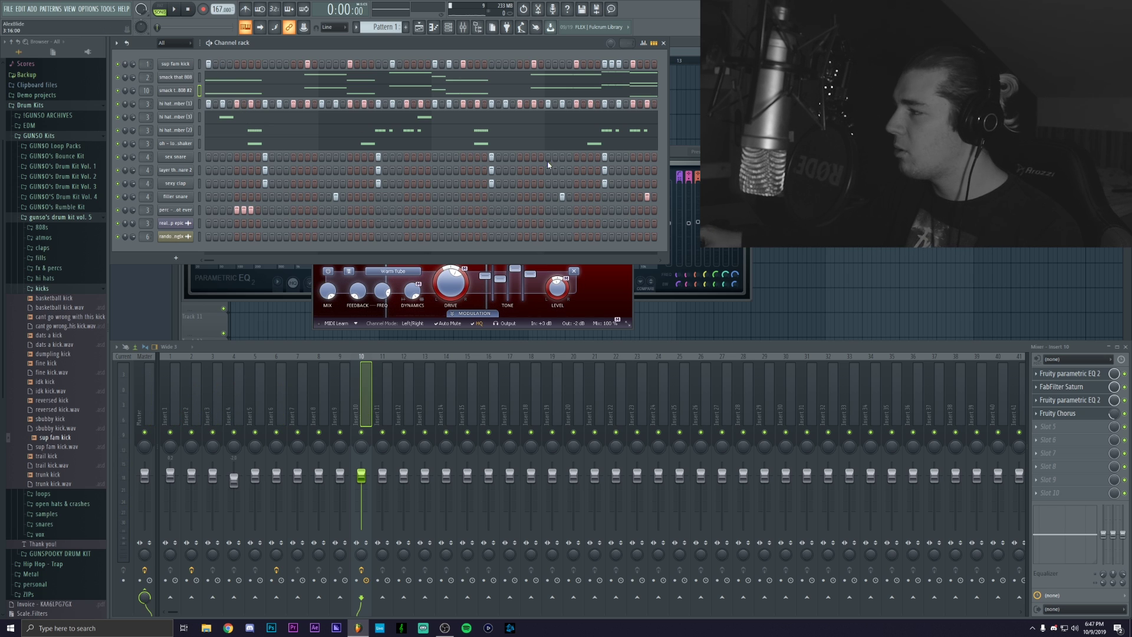
{"action": "left_click", "coordinate": [596, 297]}
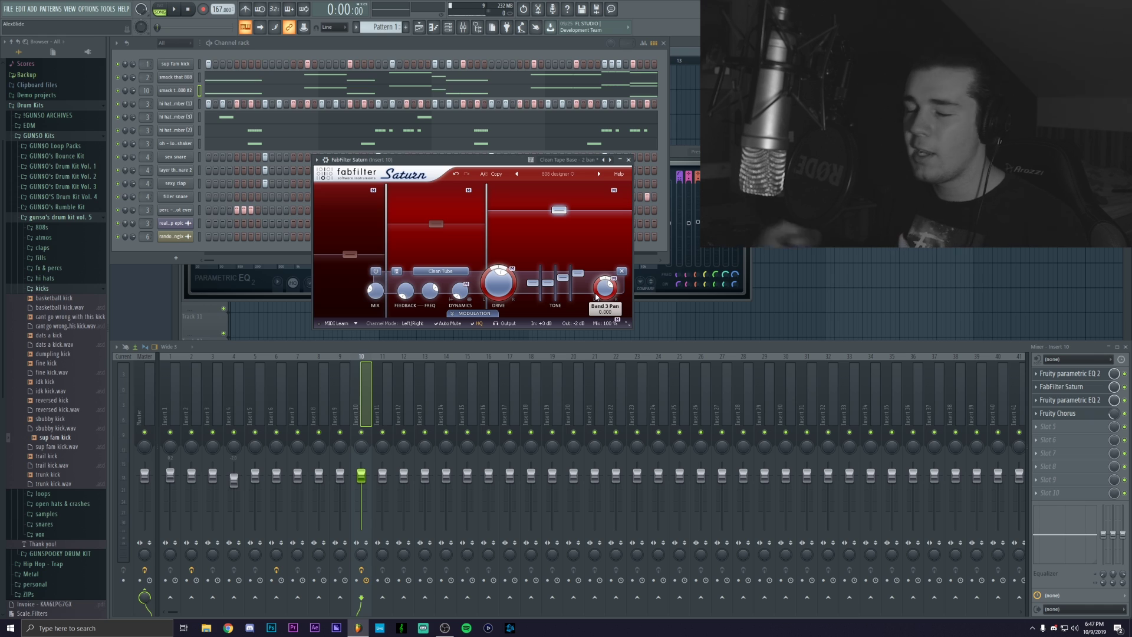